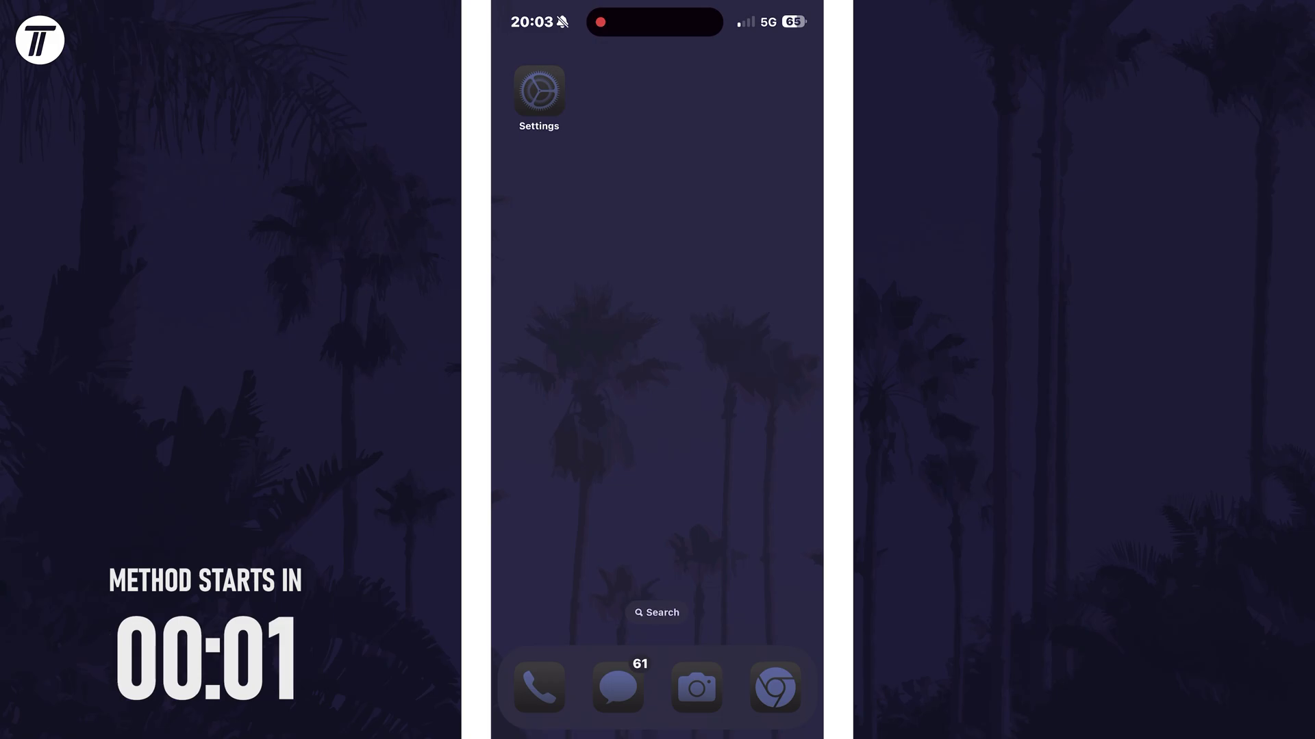
- Go to the Call Recording page under Settings > Apps > Phone
{"action": "left_click", "coordinate": [539, 91]}
{"action": "scroll", "coordinate": [658, 370], "scroll_direction": "down", "scroll_amount": 5}
{"action": "scroll", "coordinate": [658, 400], "scroll_direction": "down", "scroll_amount": 5}
{"action": "left_click", "coordinate": [658, 680]}
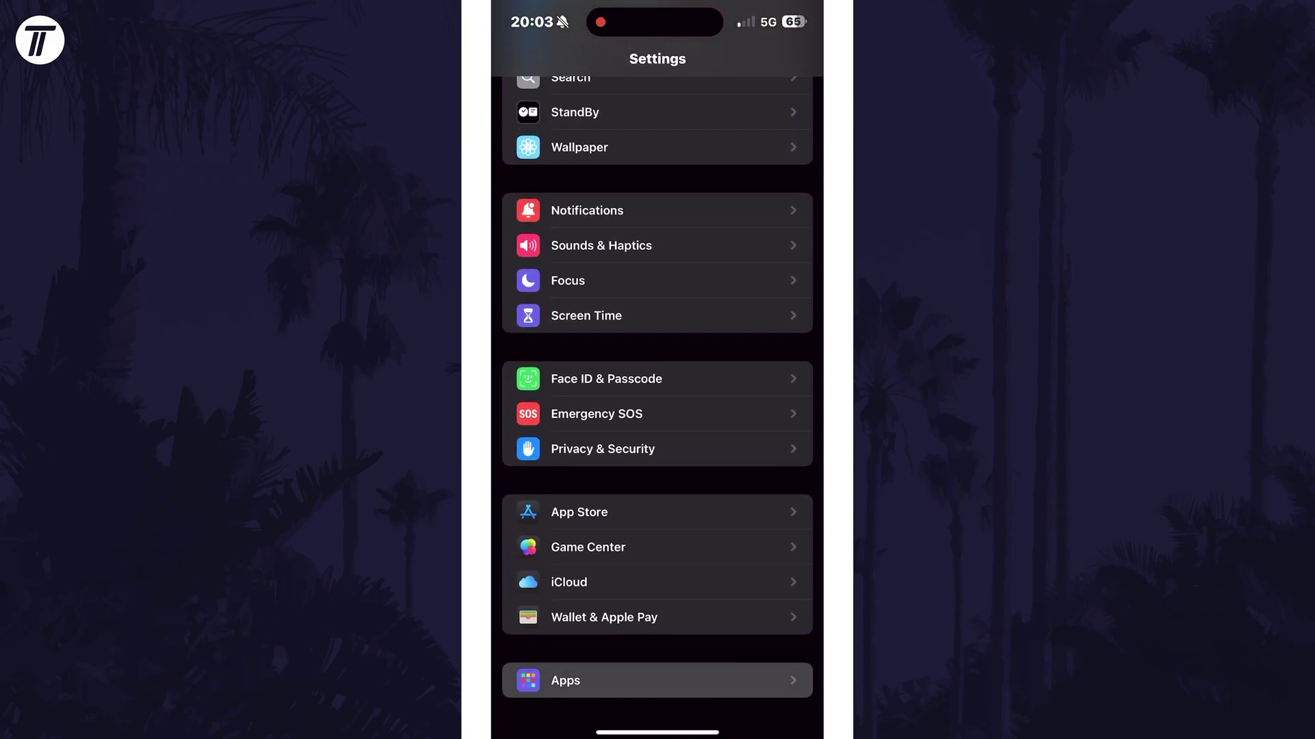
{"action": "scroll", "coordinate": [657, 411], "scroll_direction": "down", "scroll_amount": 15}
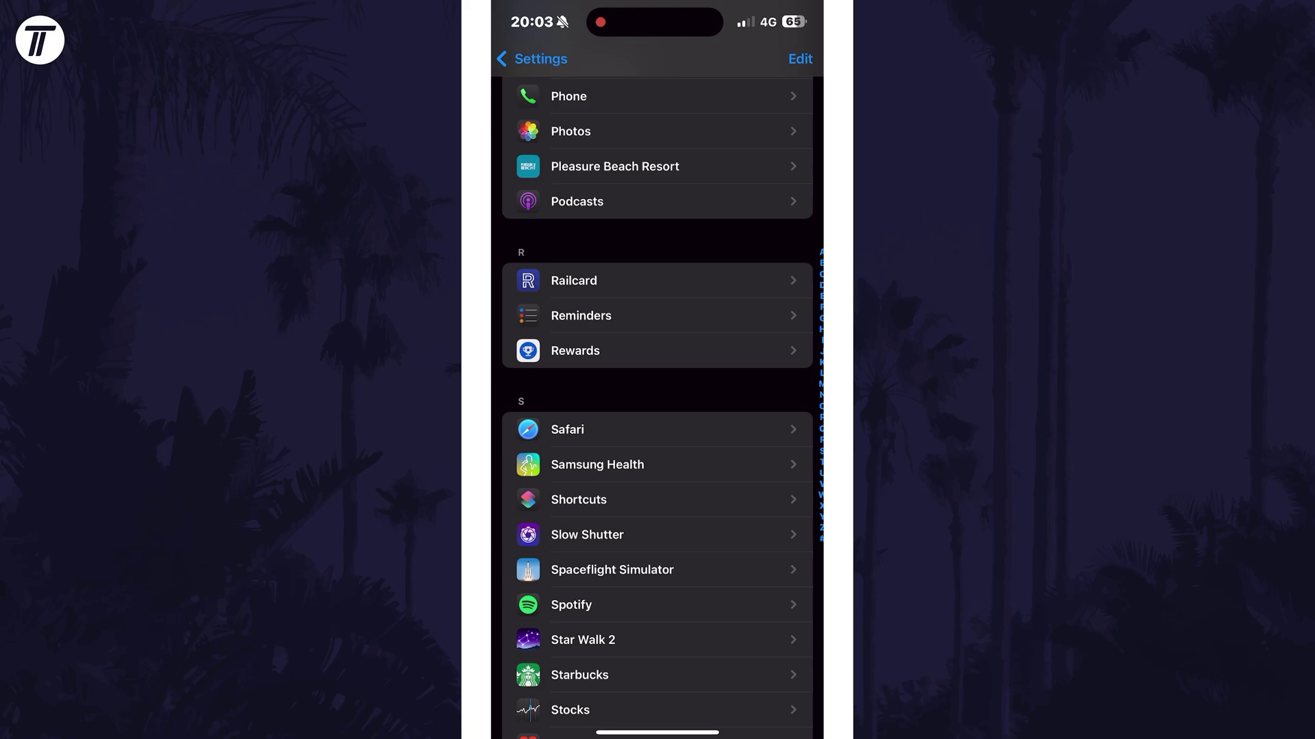
{"action": "left_click", "coordinate": [658, 95]}
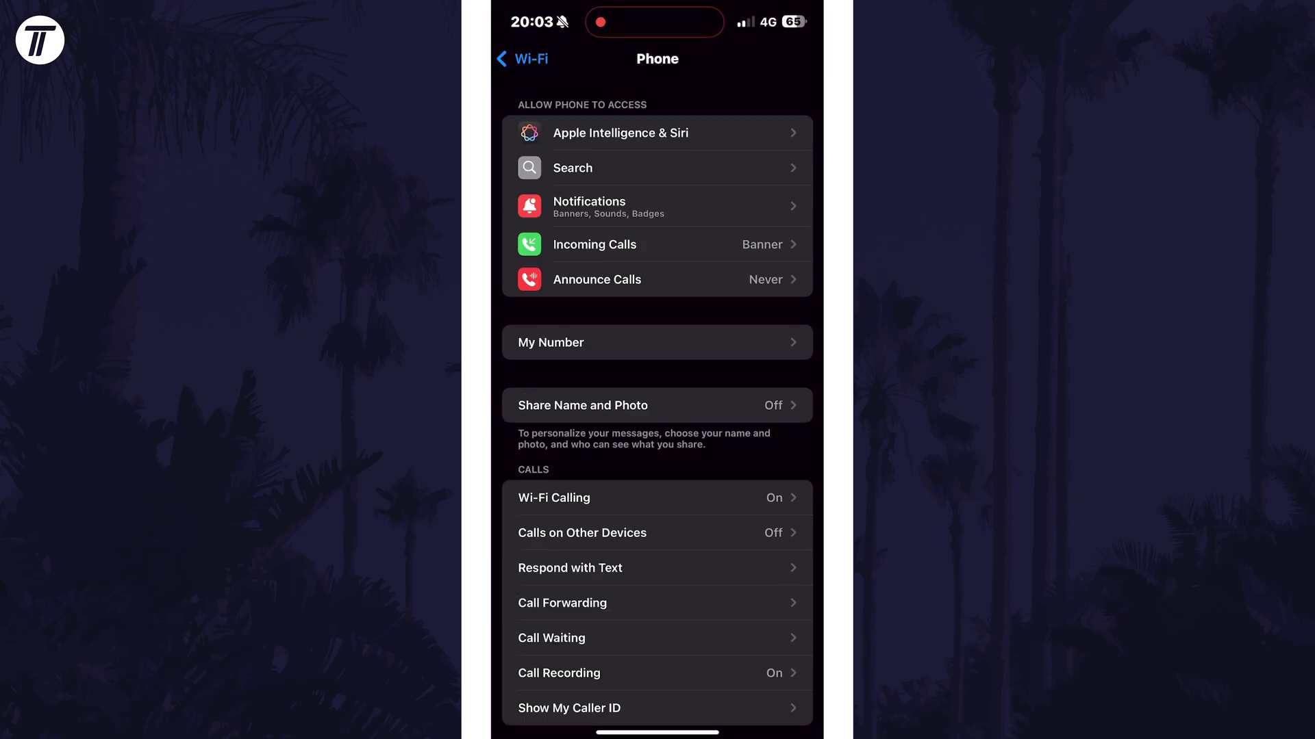
{"action": "left_click", "coordinate": [657, 673]}
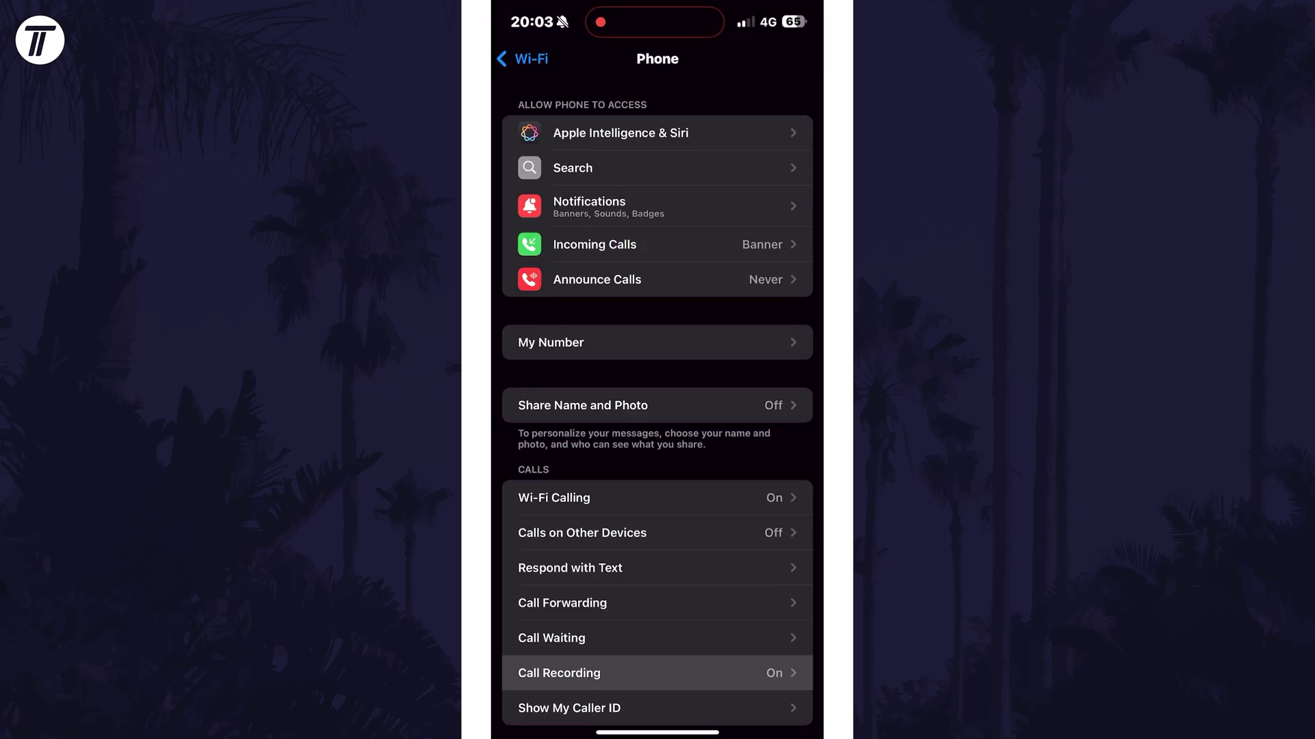
- Leave the Call Recording toggle switched off
{"action": "left_click", "coordinate": [776, 109]}
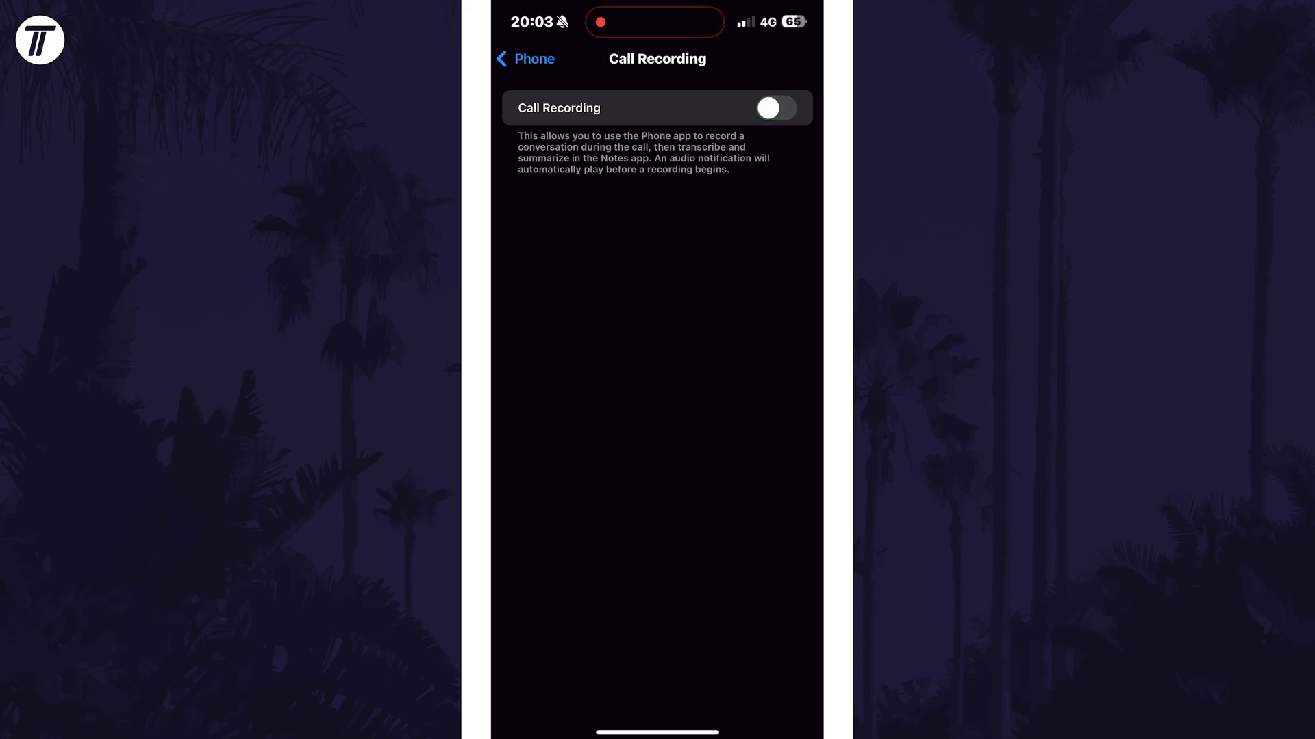
{"action": "left_click", "coordinate": [776, 108]}
{"action": "left_click", "coordinate": [776, 107]}
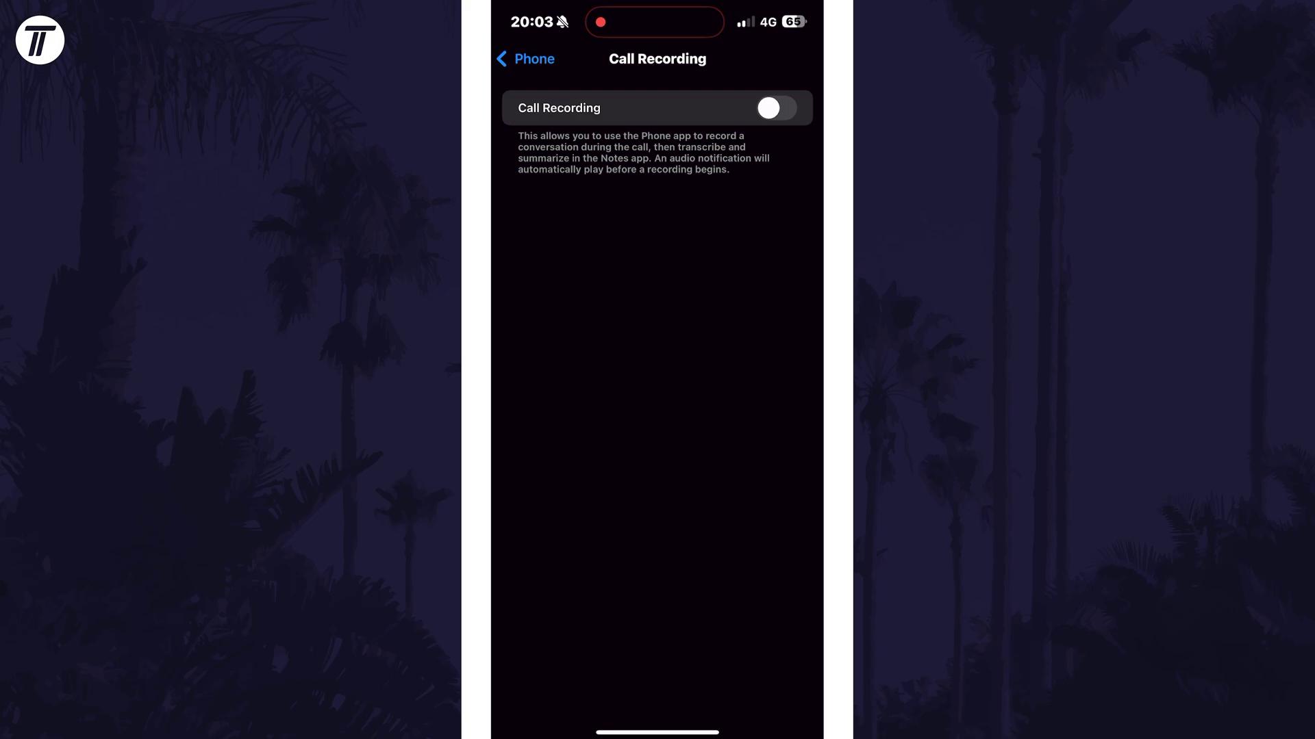